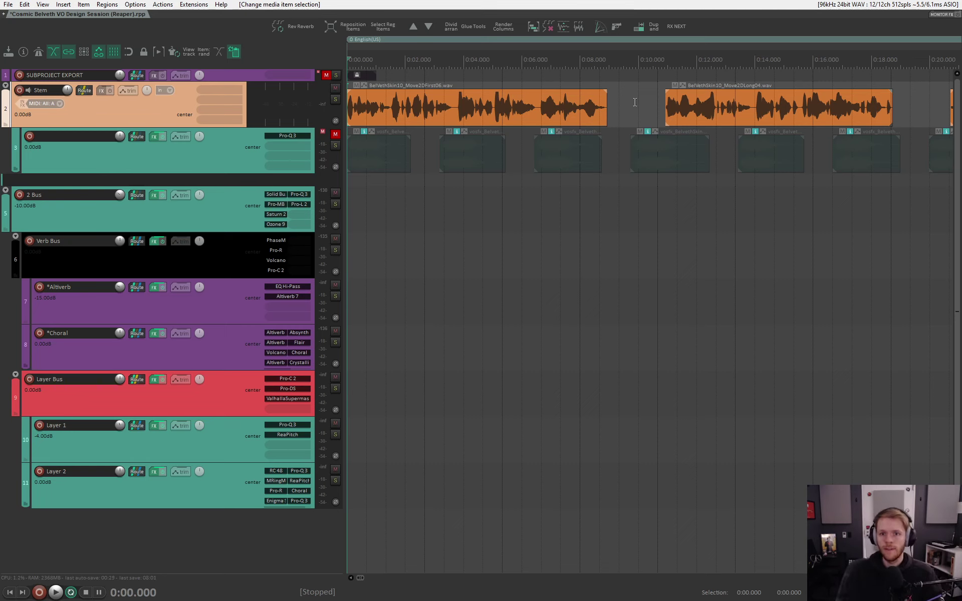
# Return the edit cursor to the project start and collapse the Stem folder.
pyautogui.click(634, 102)
pyautogui.press('Home')
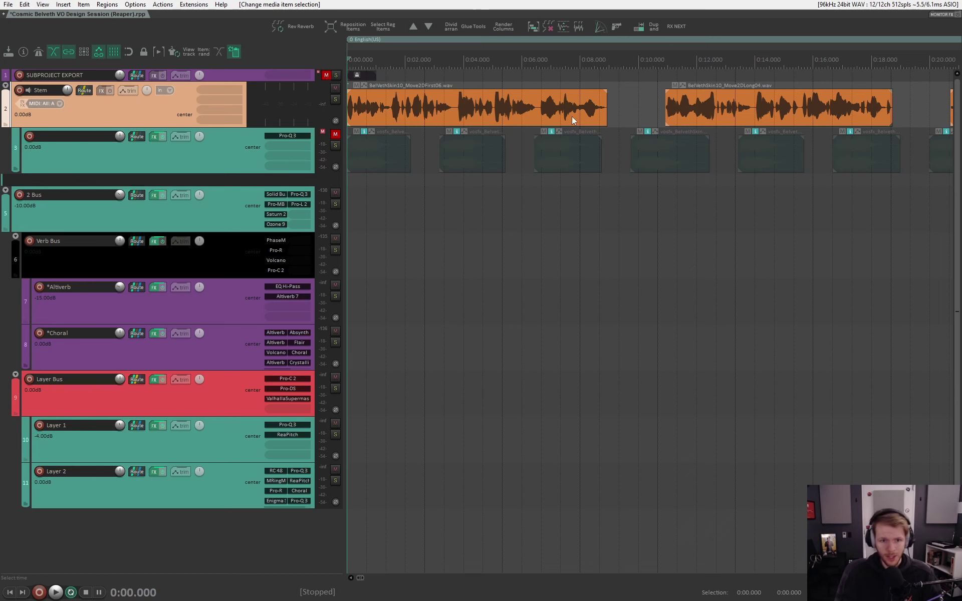
pyautogui.click(13, 94)
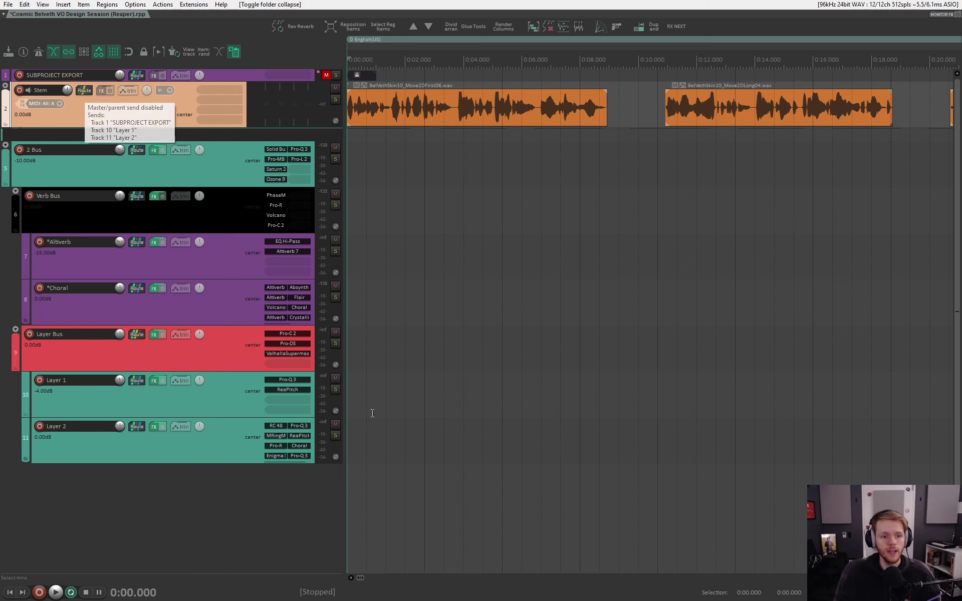
# Select Layer 1, Layer 2 and Layer Bus, then collapse the Layer Bus folder.
pyautogui.click(202, 451)
pyautogui.click(228, 397)
pyautogui.click(232, 449)
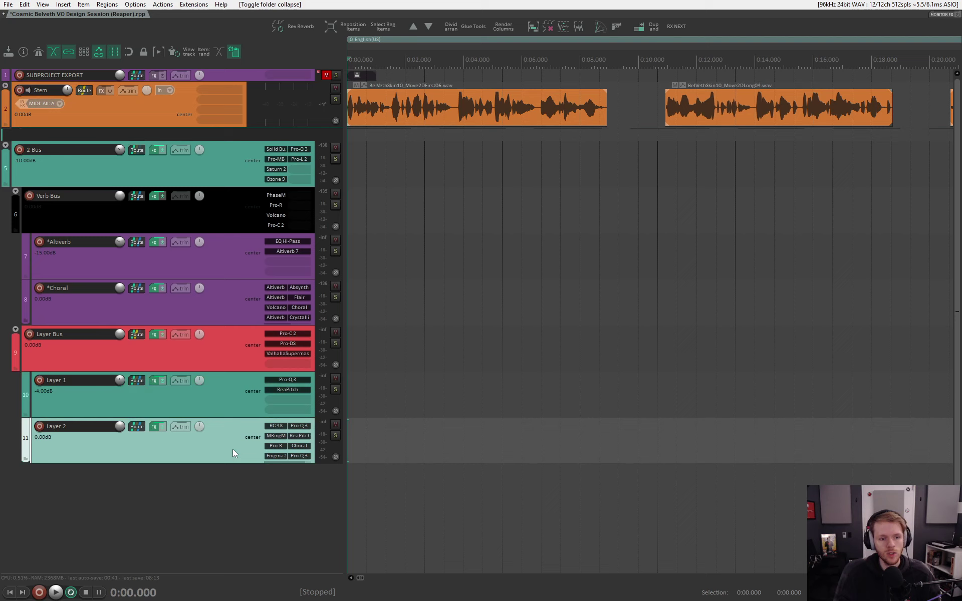
pyautogui.click(230, 389)
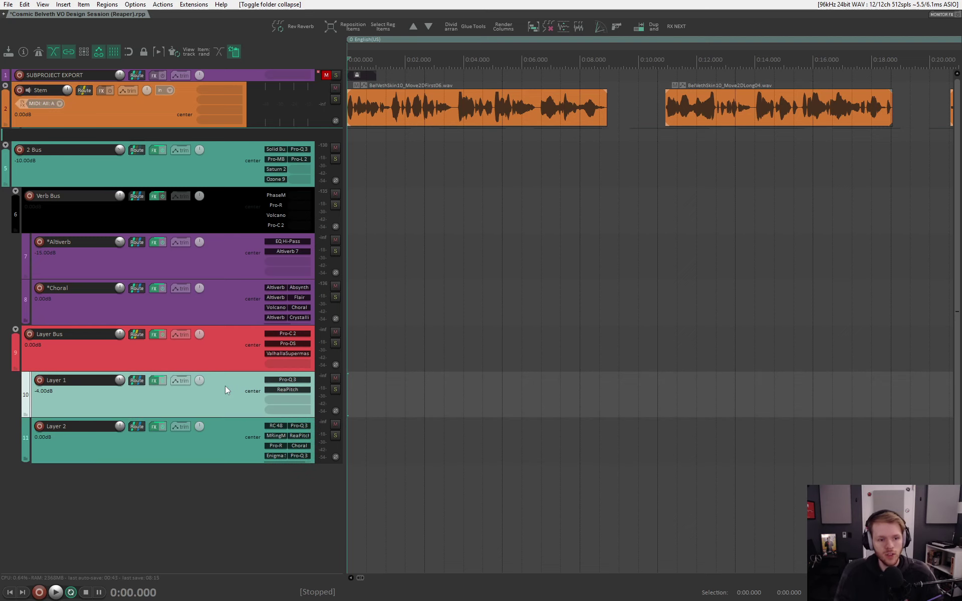
pyautogui.click(156, 365)
pyautogui.click(15, 330)
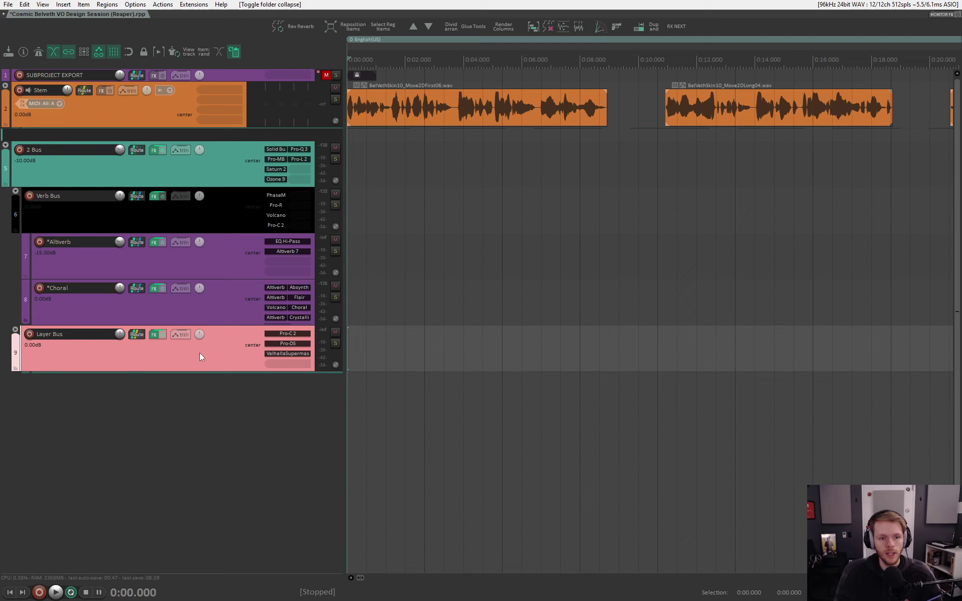
# Select the Altiverb, Verb Bus and Layer Bus tracks to inspect their routing.
pyautogui.click(144, 307)
pyautogui.click(139, 263)
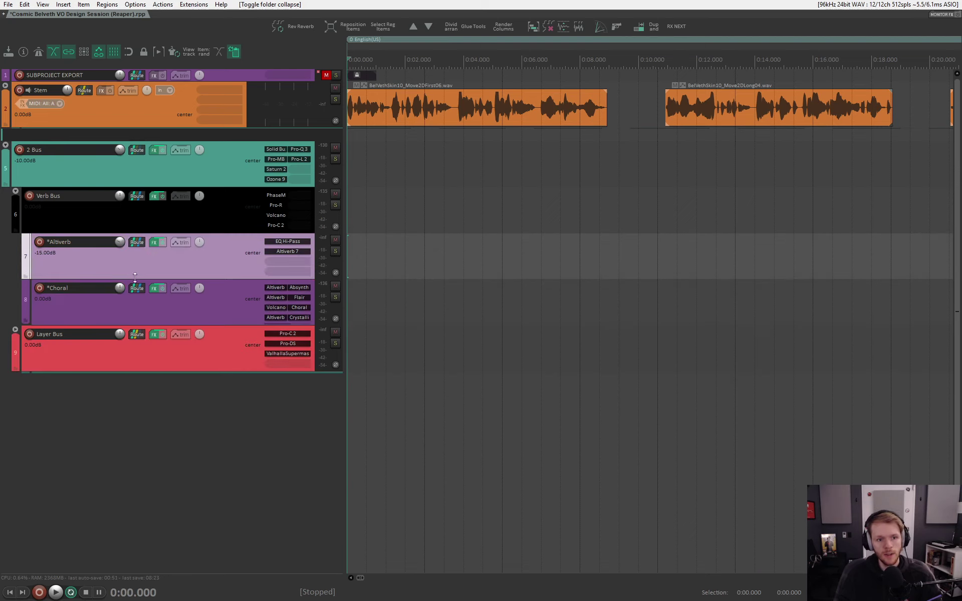
pyautogui.click(137, 294)
pyautogui.click(140, 266)
pyautogui.click(76, 221)
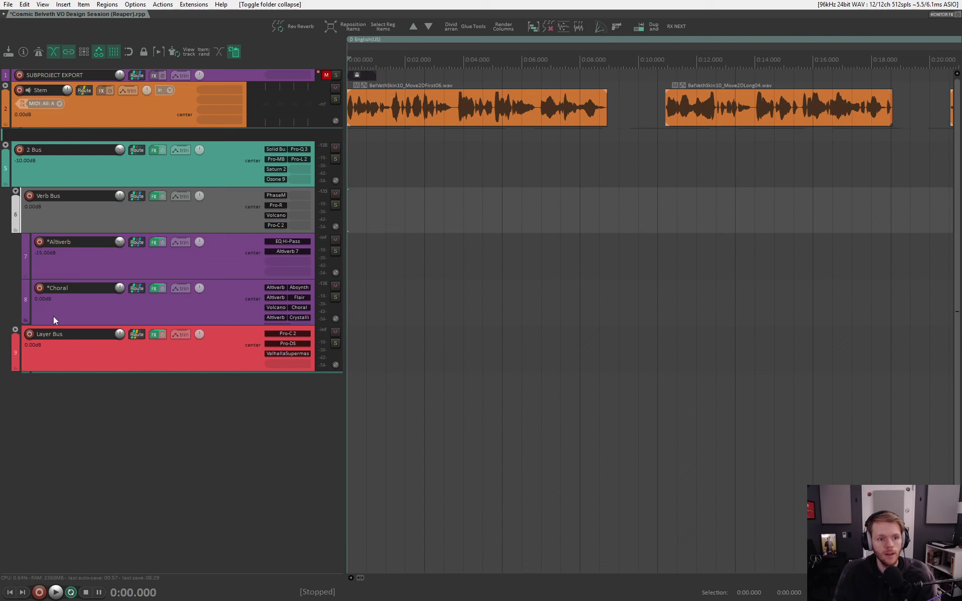
pyautogui.click(84, 356)
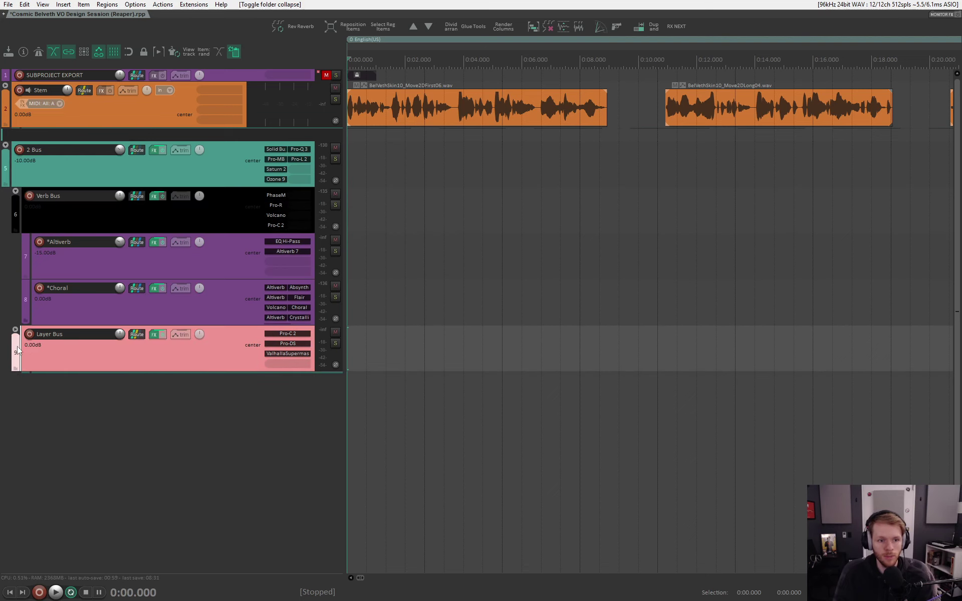
# Collapse and re-expand the Verb Bus folder, reset the edit cursor, and select Verb Bus.
pyautogui.click(17, 195)
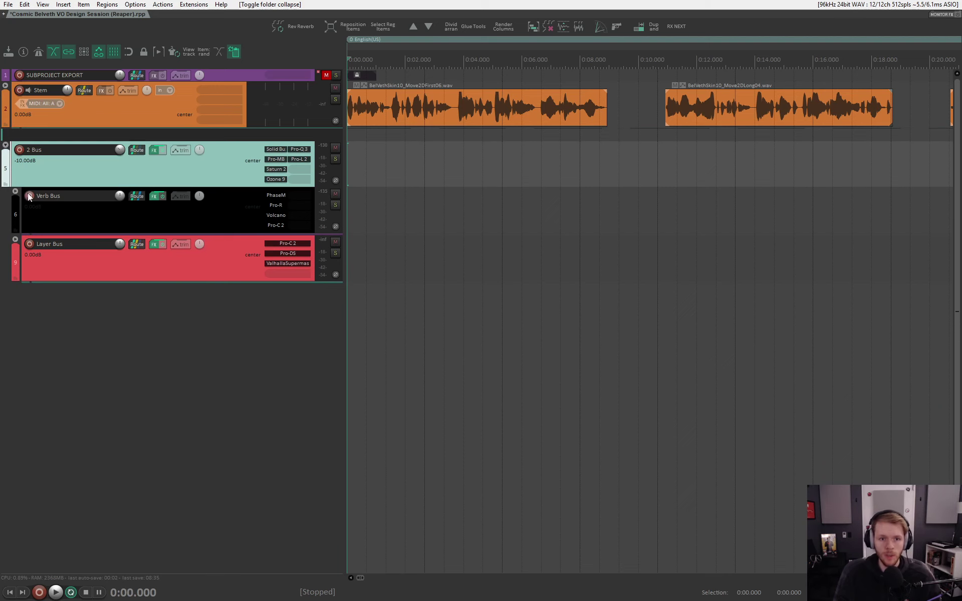
pyautogui.click(15, 193)
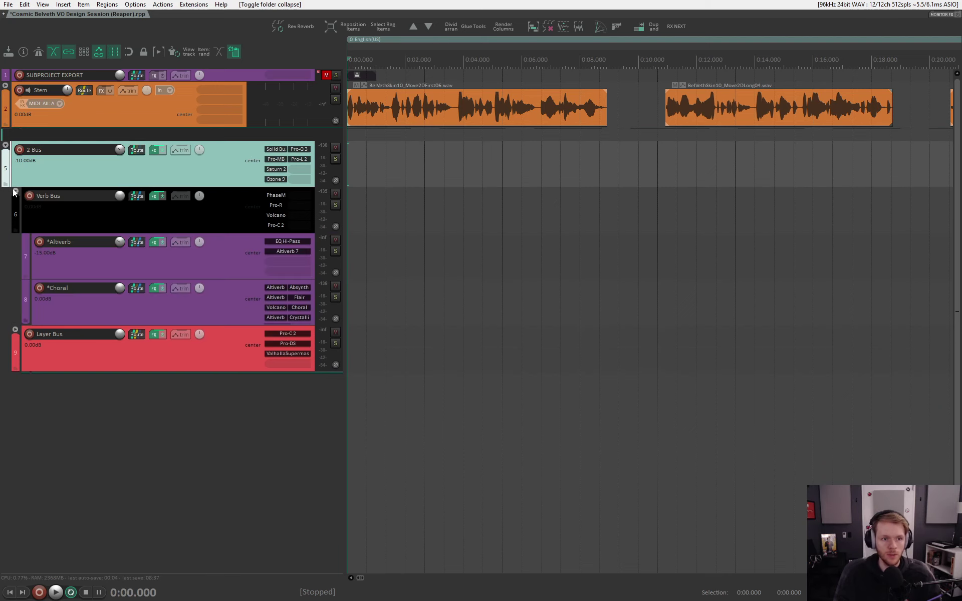
pyautogui.click(165, 349)
pyautogui.click(637, 105)
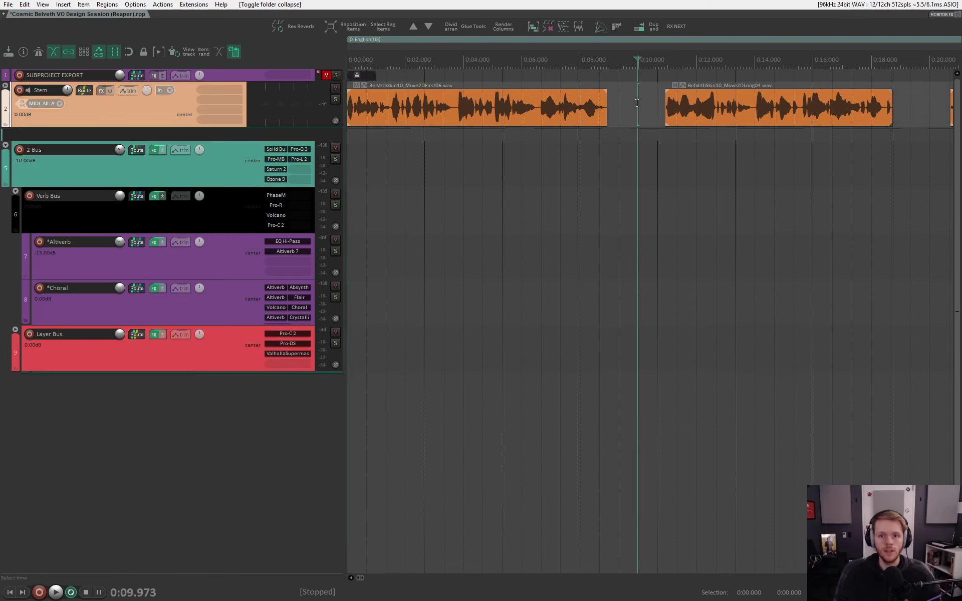
pyautogui.press('Home')
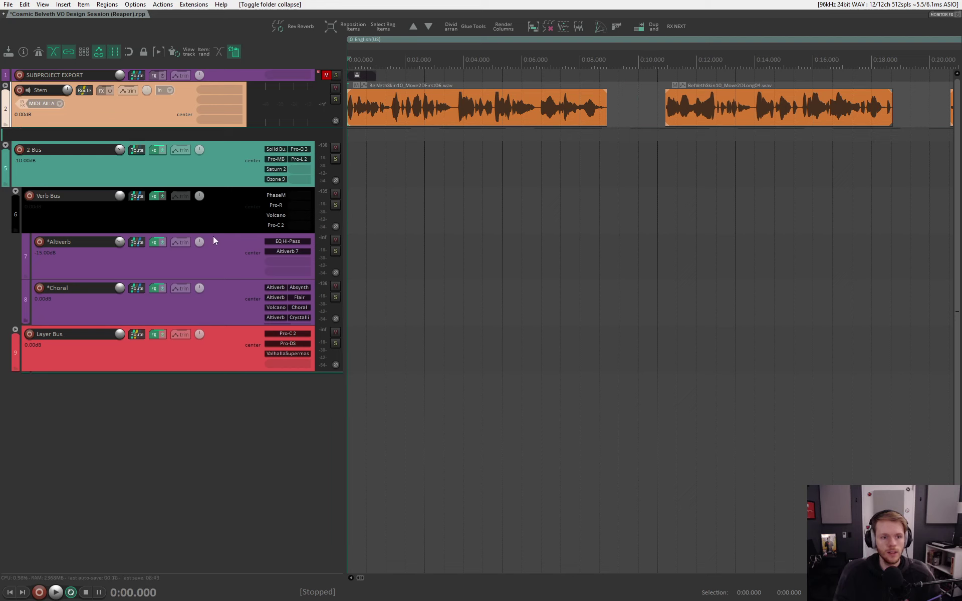
pyautogui.click(218, 212)
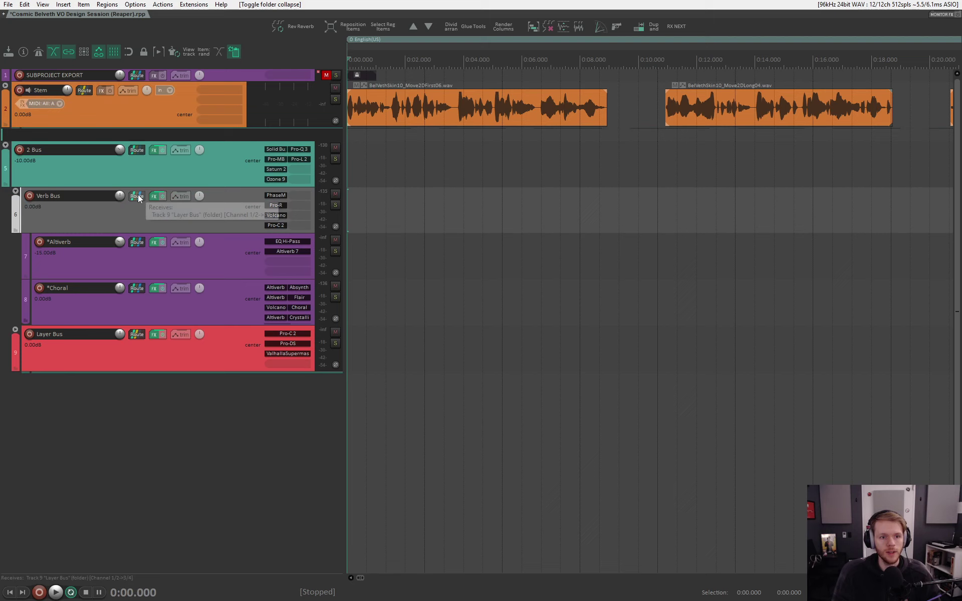
pyautogui.moveTo(136, 196)
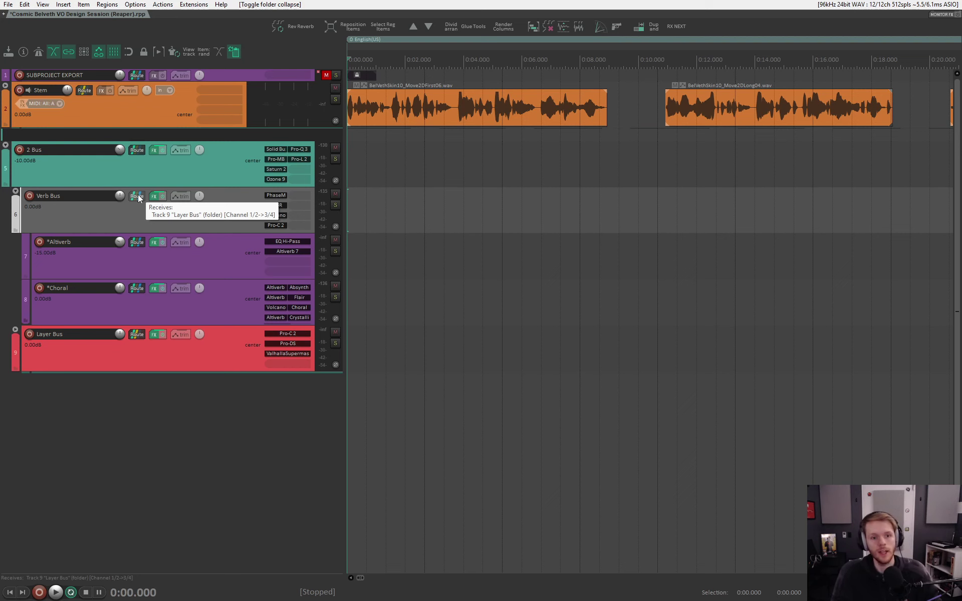
# Open the Verb Bus Pro-C 2 compressor and reposition its window.
pyautogui.click(277, 226)
pyautogui.moveTo(538, 165); pyautogui.dragTo(527, 147)
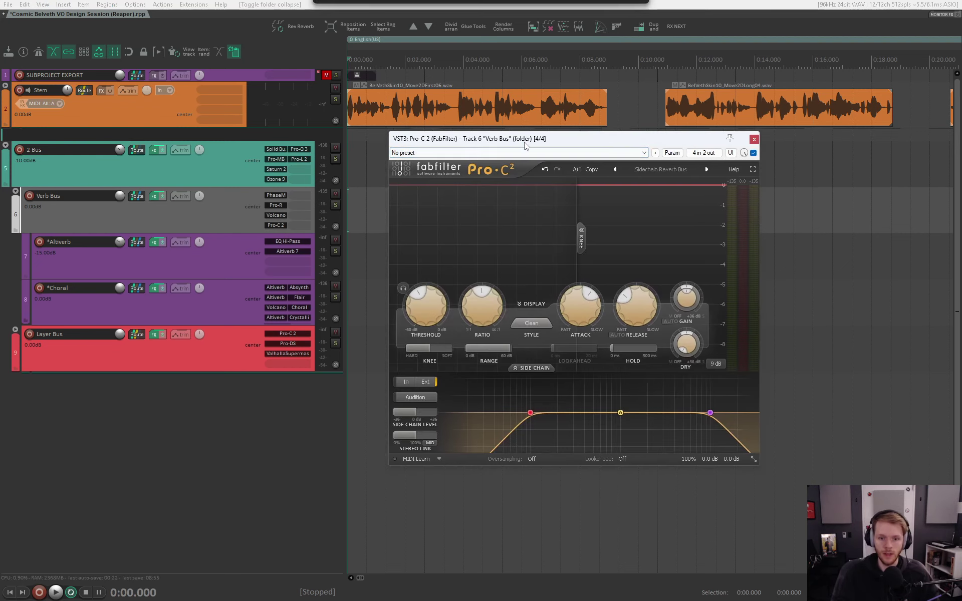
pyautogui.moveTo(593, 143)
pyautogui.mouseDown()
pyautogui.moveTo(611, 164)
pyautogui.moveTo(606, 185)
pyautogui.mouseUp()
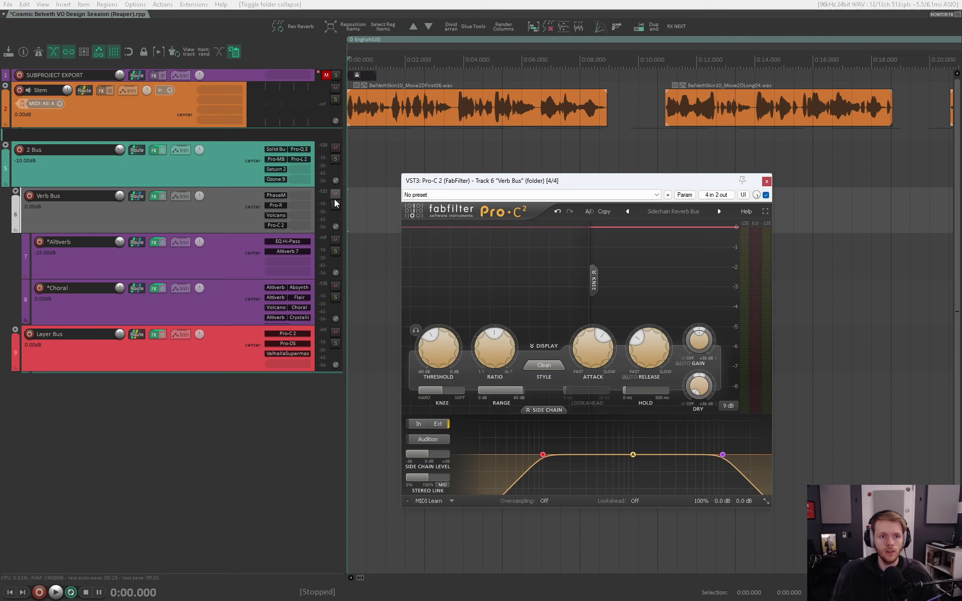
# Play the session to watch sidechain levels while selecting Layer Bus, Verb Bus and Choral.
pyautogui.press('space')
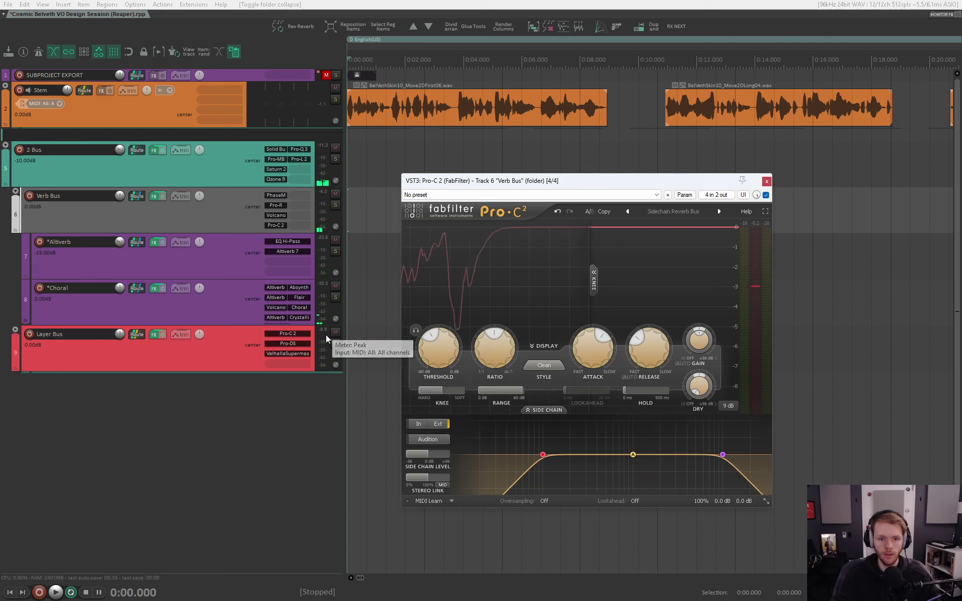
pyautogui.click(224, 353)
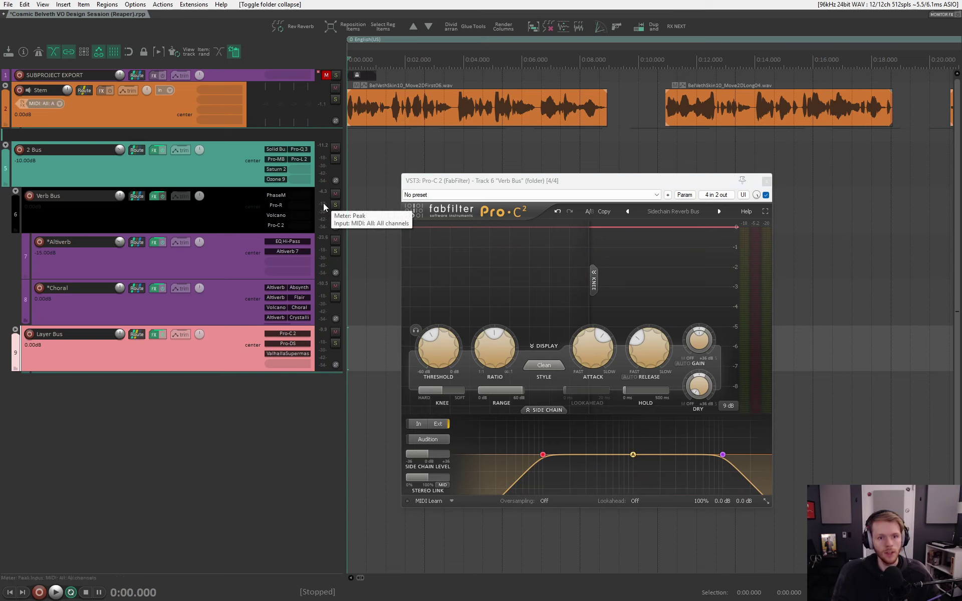
pyautogui.press('space')
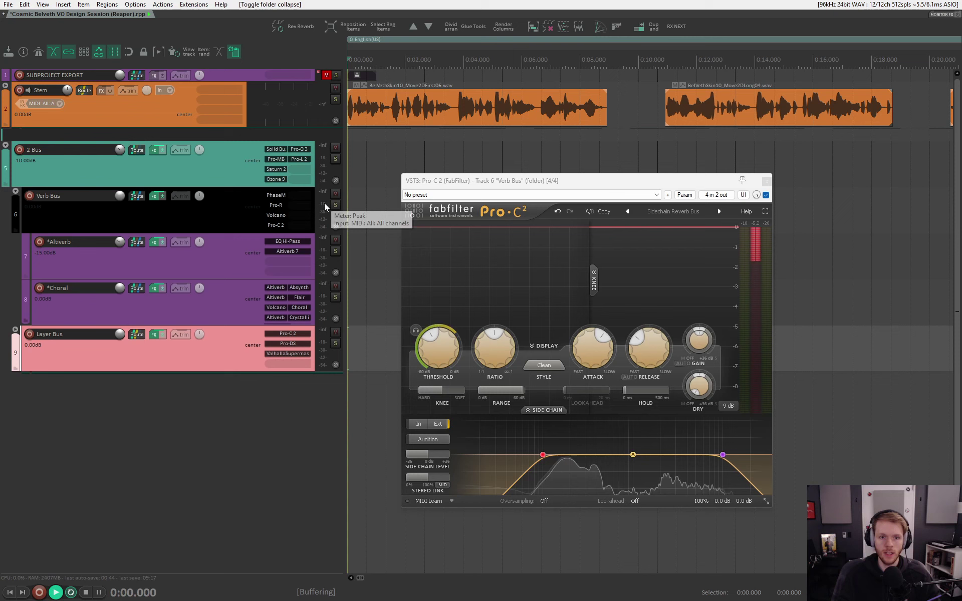
pyautogui.press('space')
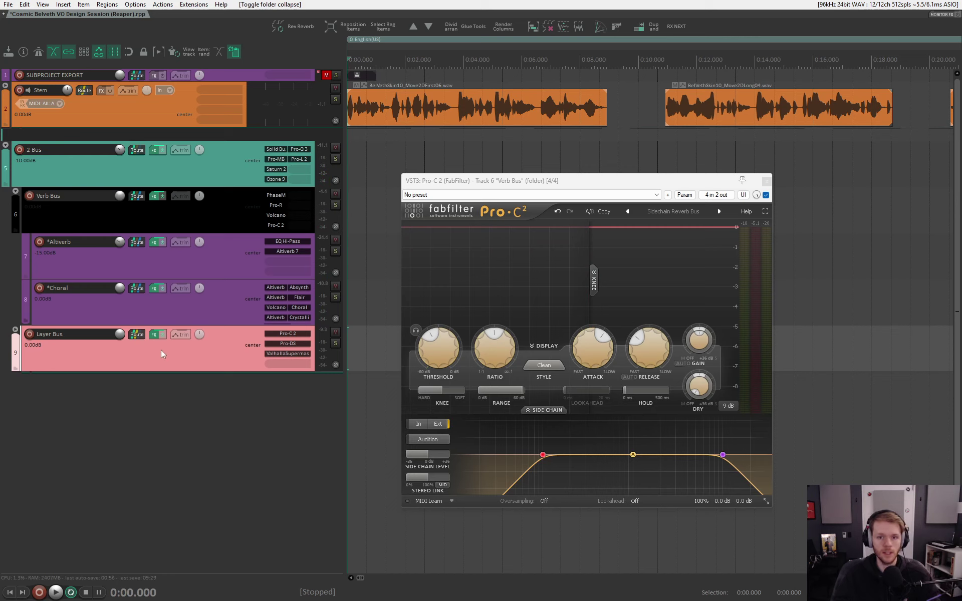
pyautogui.click(92, 218)
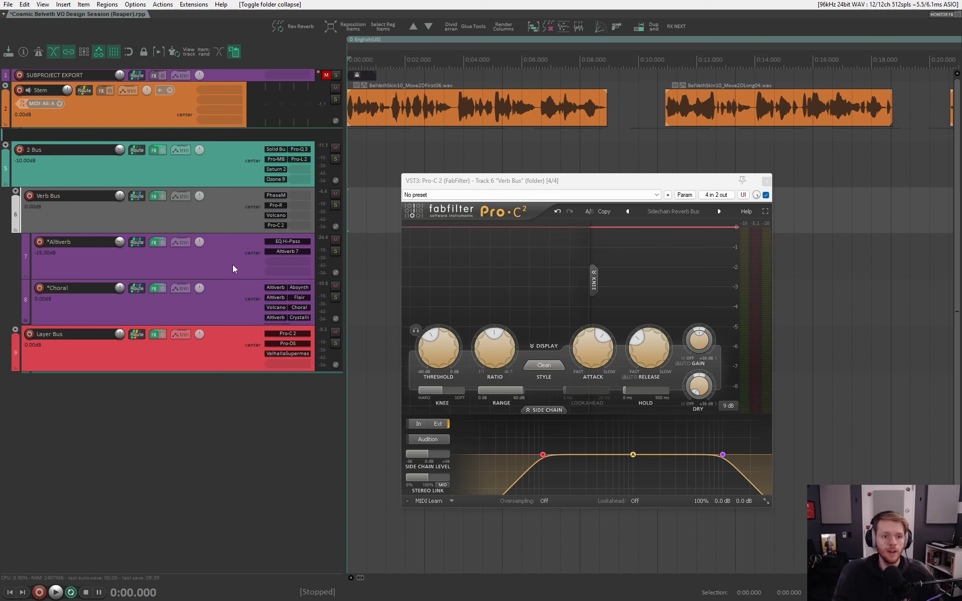
pyautogui.click(219, 318)
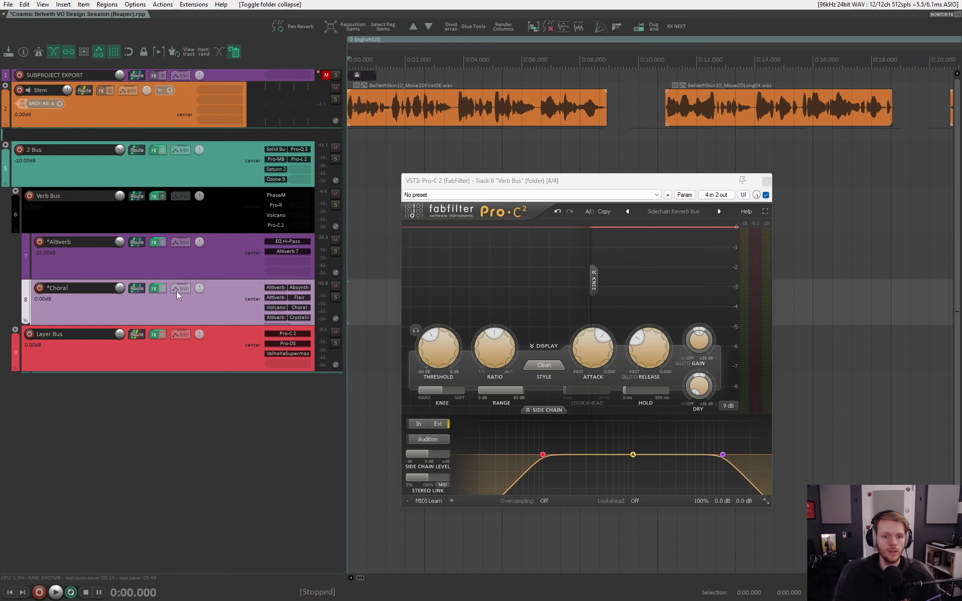
pyautogui.click(275, 307)
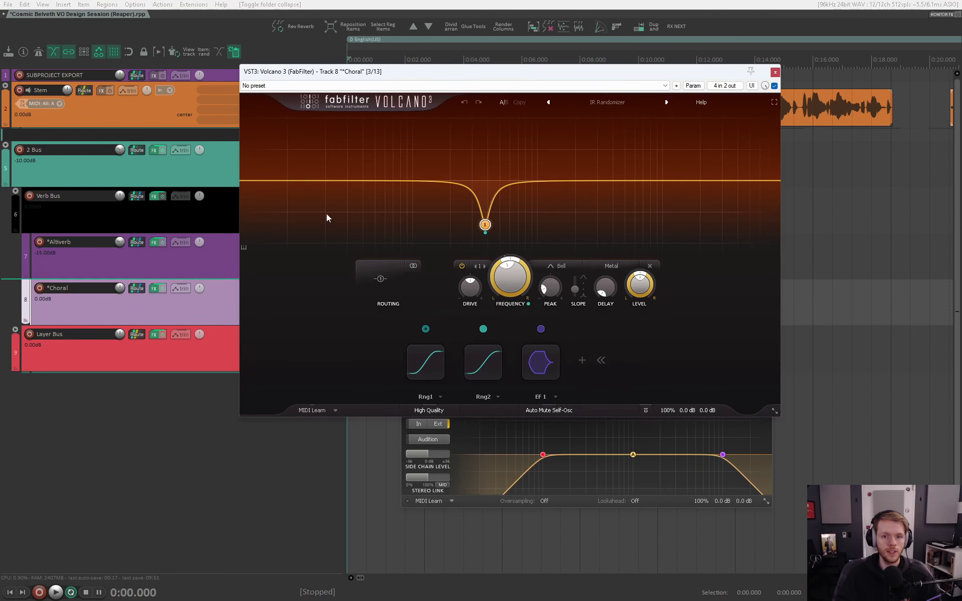
pyautogui.moveTo(494, 78); pyautogui.dragTo(500, 84)
pyautogui.press('Escape')
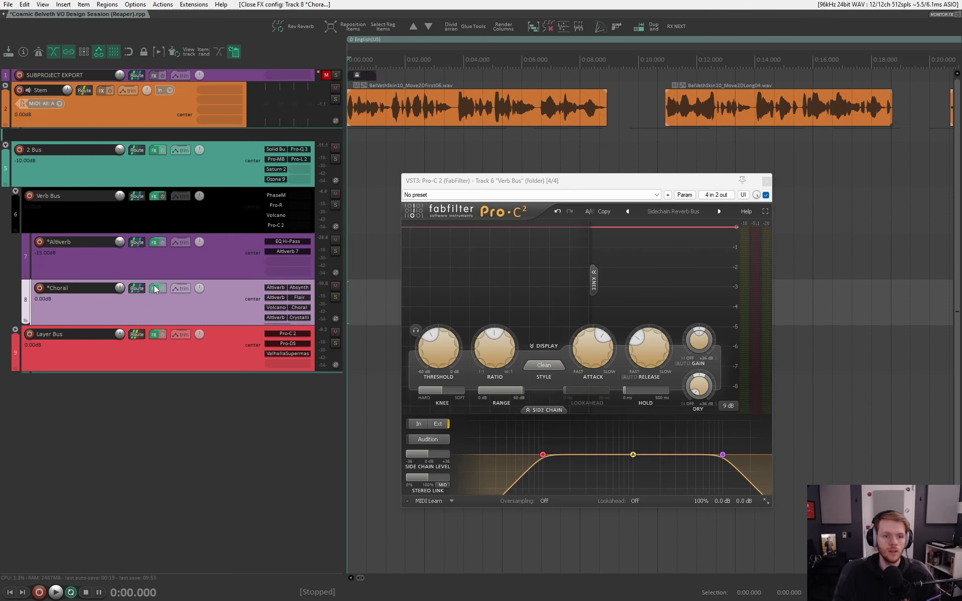
pyautogui.click(156, 289)
pyautogui.click(331, 316)
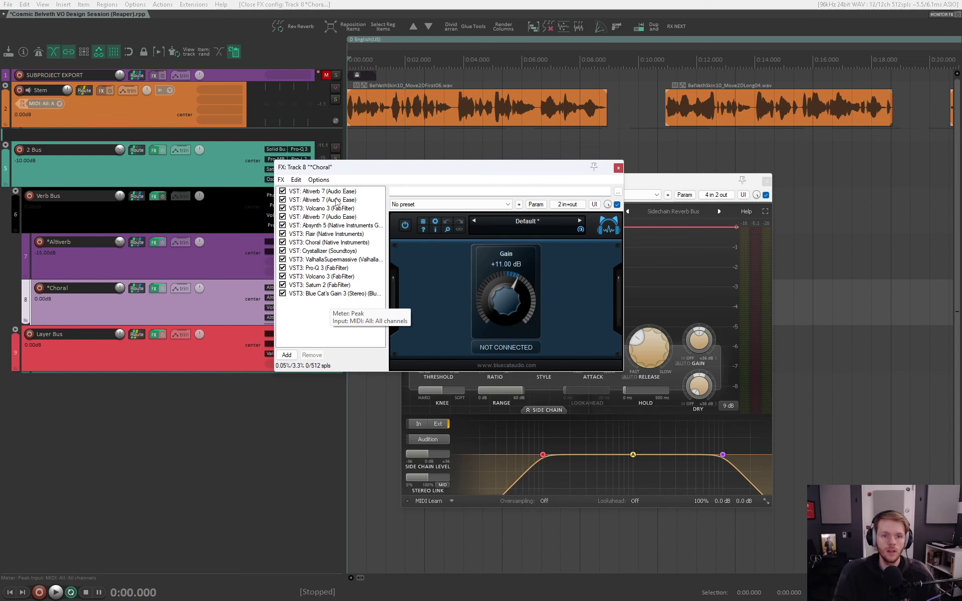
pyautogui.click(333, 208)
pyautogui.click(322, 277)
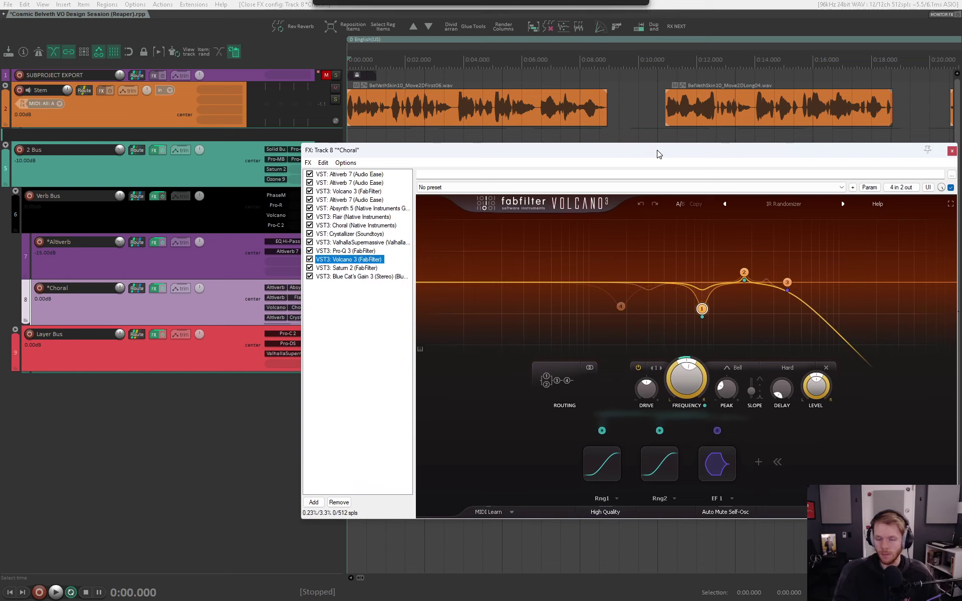
pyautogui.moveTo(632, 171); pyautogui.dragTo(628, 147)
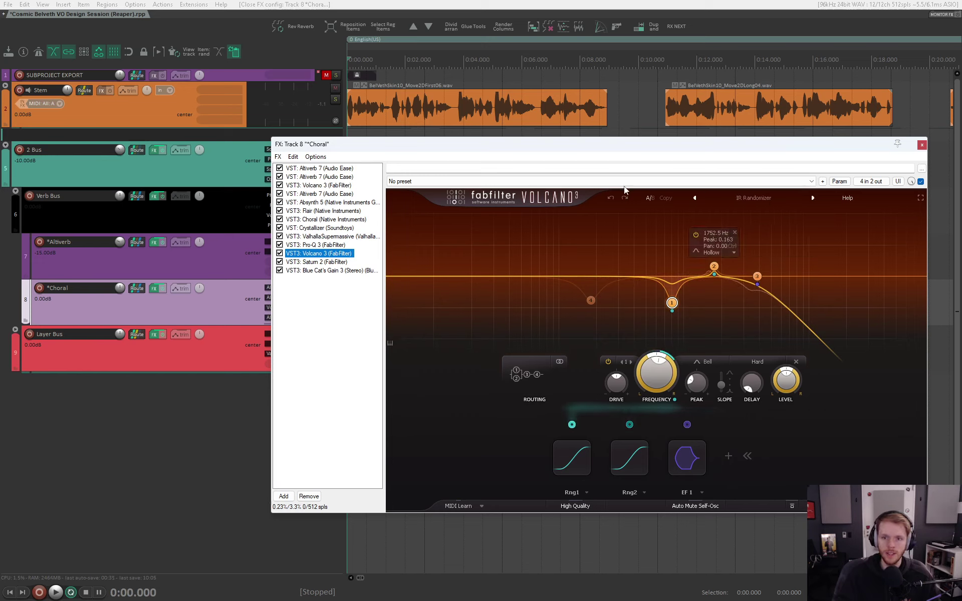
pyautogui.moveTo(625, 144)
pyautogui.mouseDown()
pyautogui.moveTo(665, 135)
pyautogui.moveTo(704, 147)
pyautogui.mouseUp()
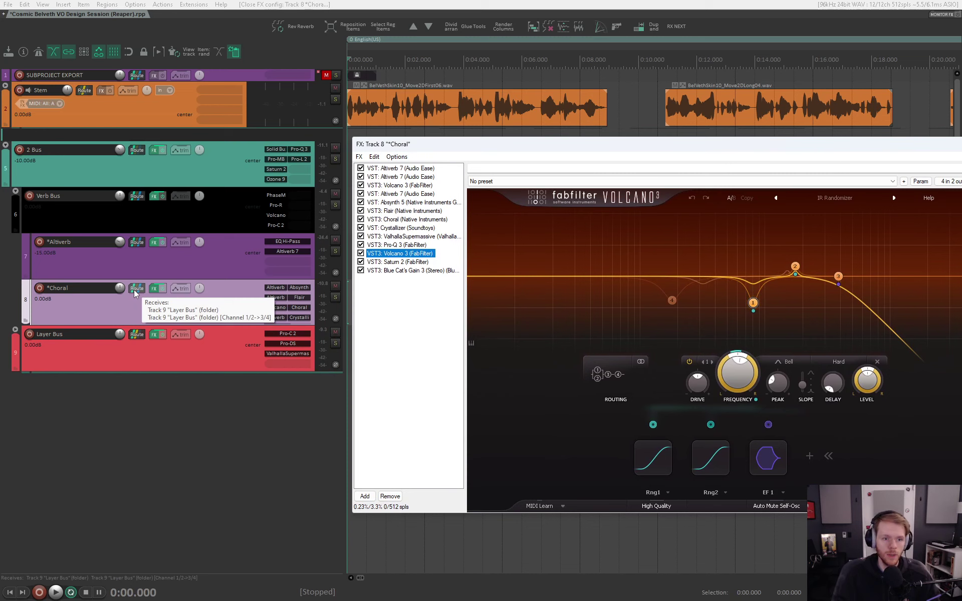
pyautogui.click(221, 359)
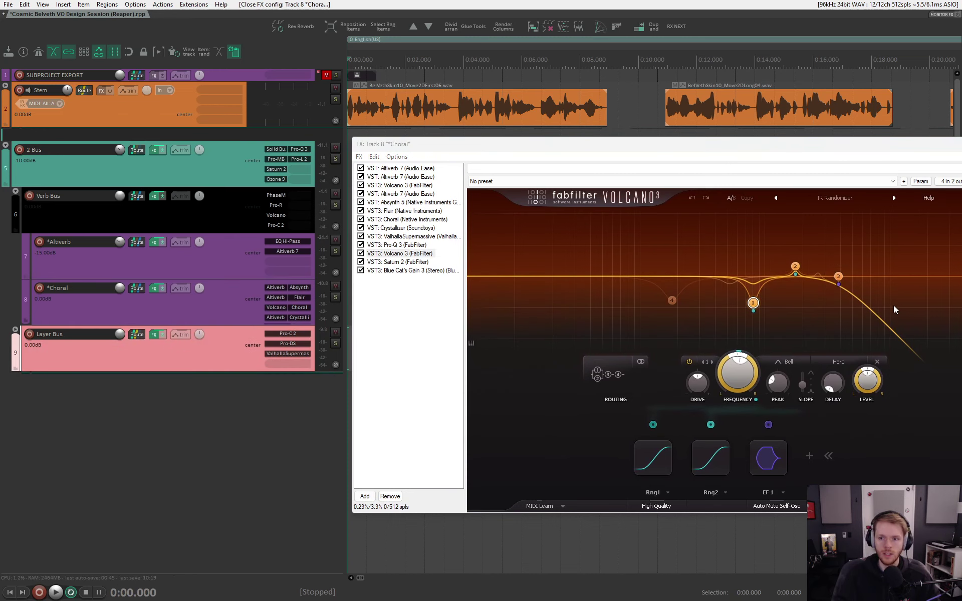
pyautogui.press('space')
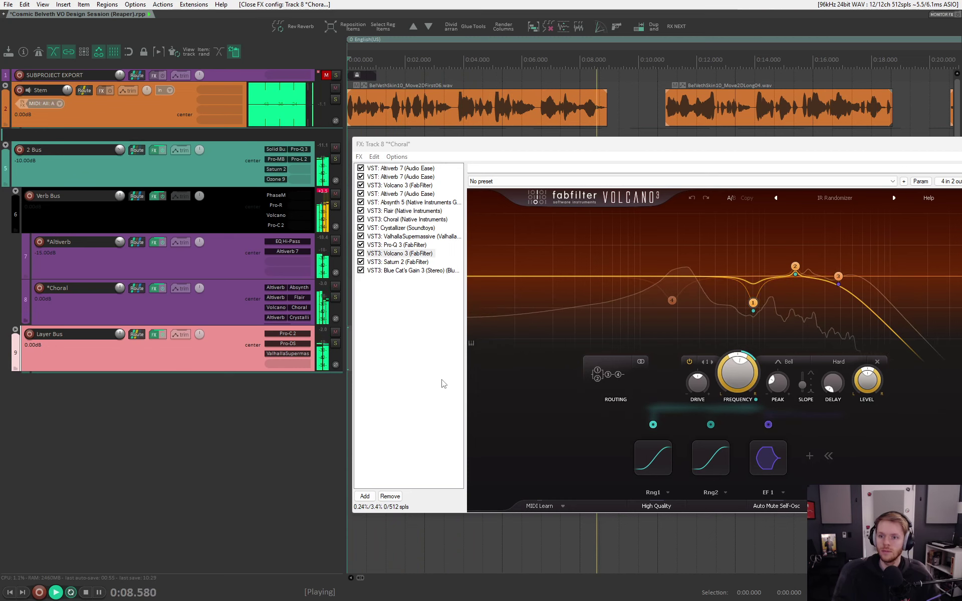
pyautogui.press('space')
pyautogui.moveTo(752, 303)
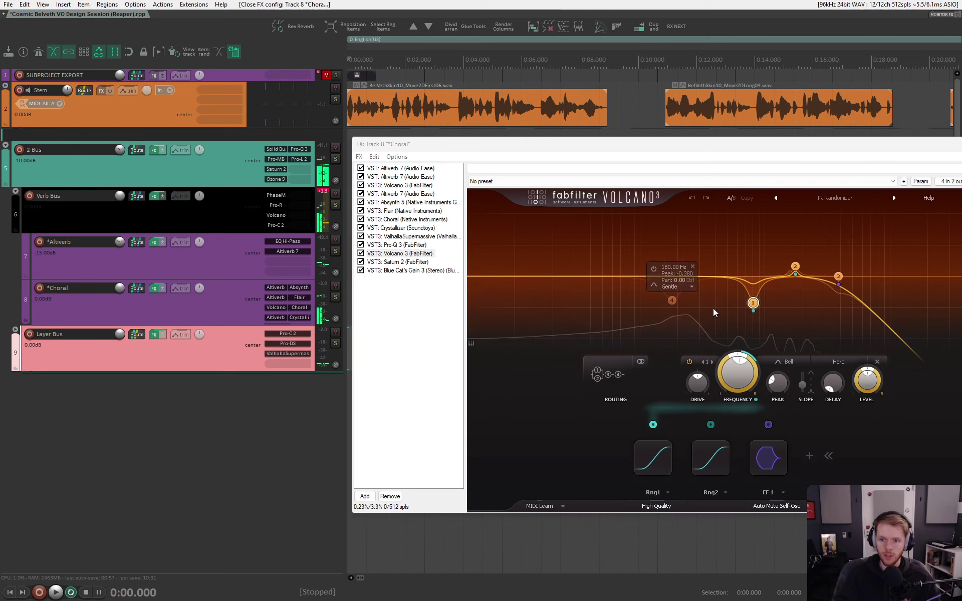
# Close the Choral FX chain and open the Choral track's routing window, reopening it once.
pyautogui.press('Escape')
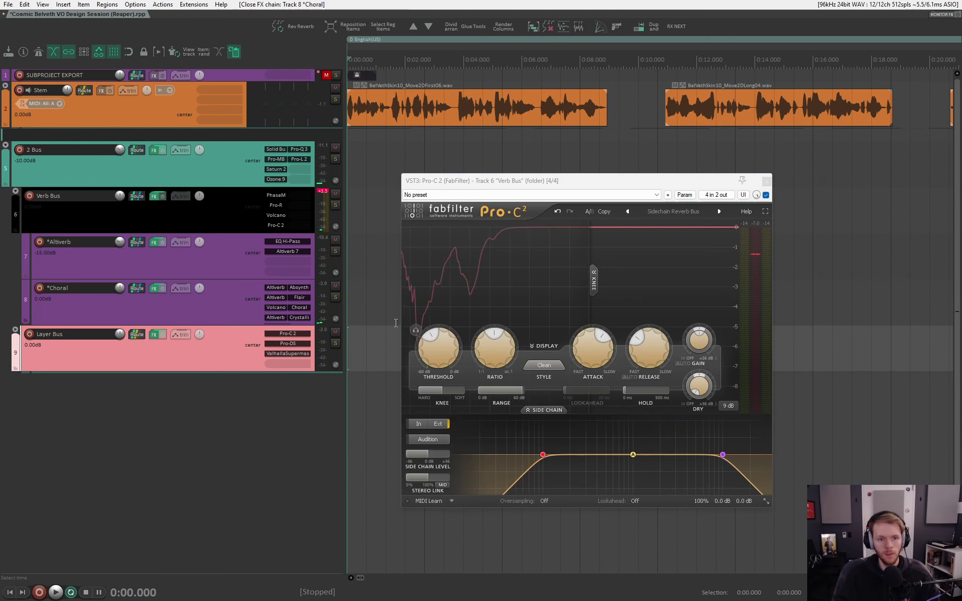
pyautogui.click(119, 307)
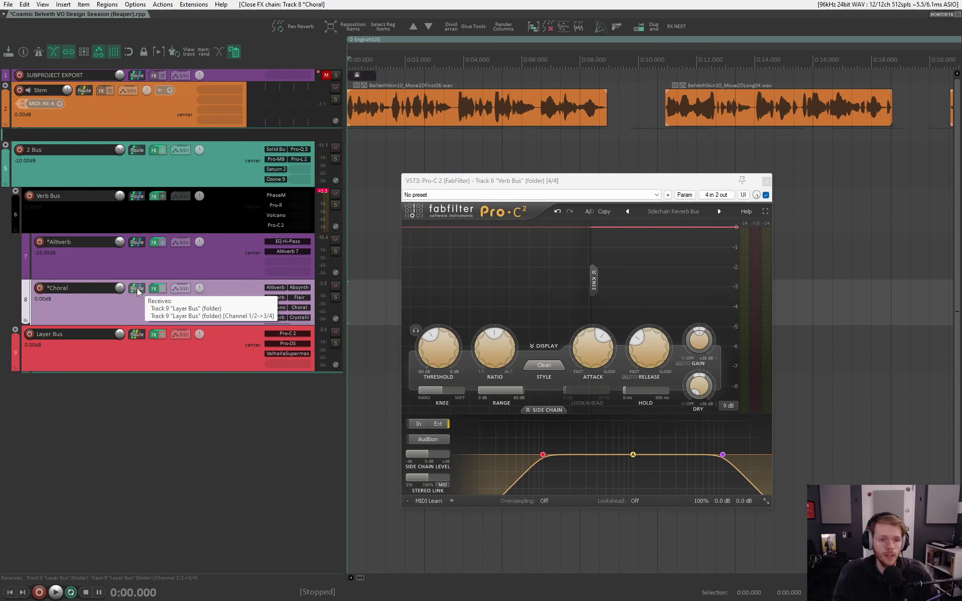
pyautogui.click(137, 289)
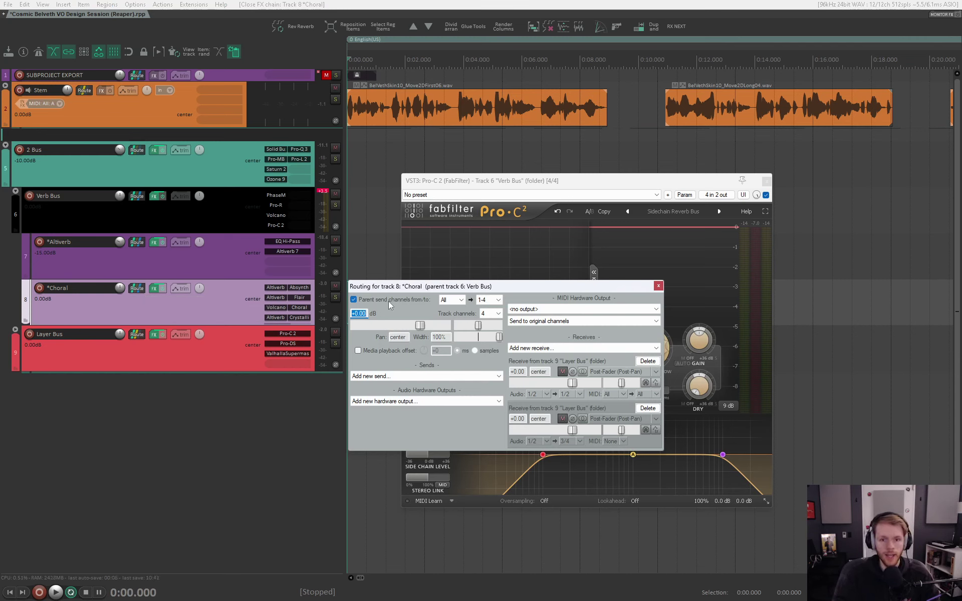
pyautogui.click(240, 305)
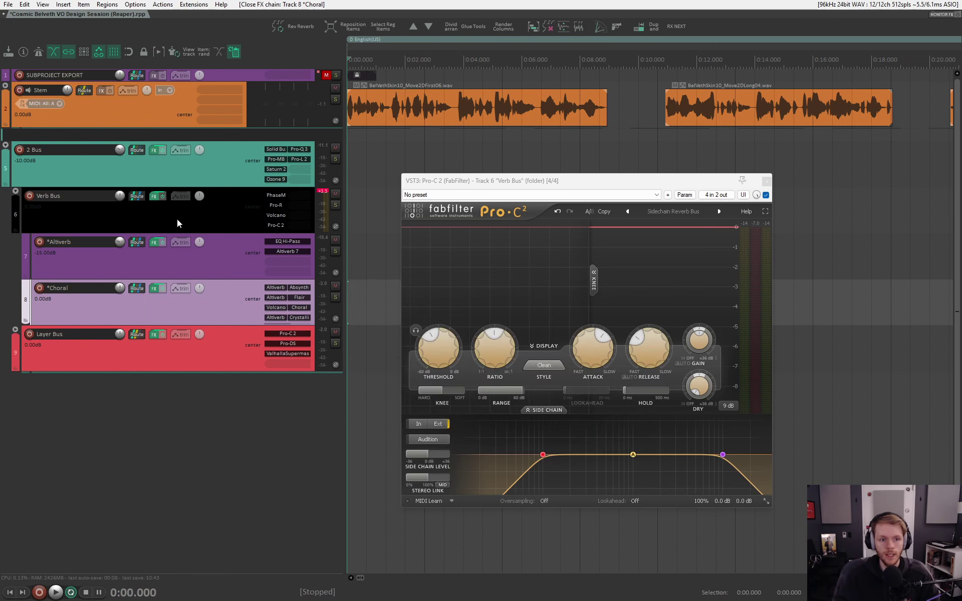
pyautogui.click(137, 288)
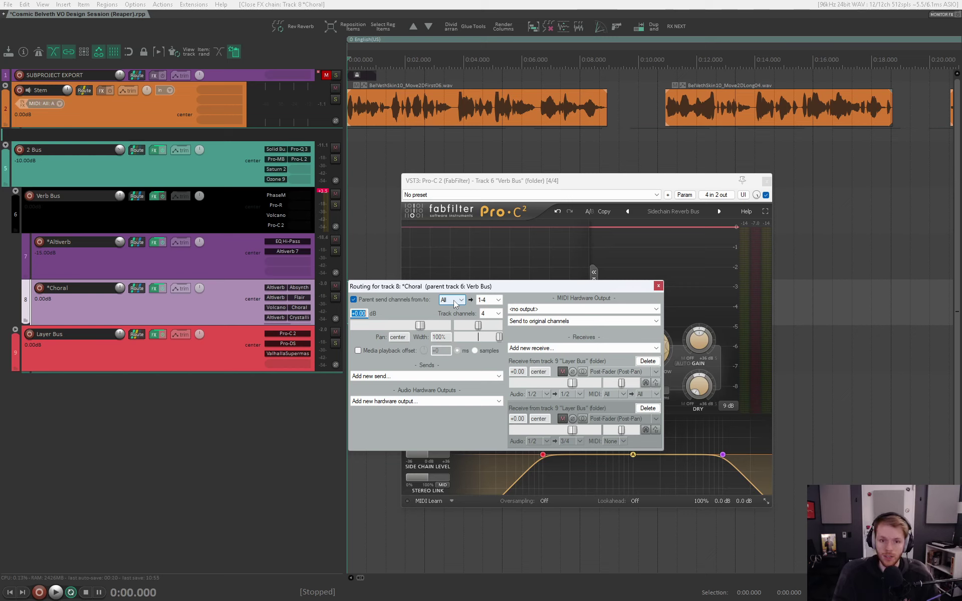
# Change the Choral parent send channels from All to 1-2 and close routing.
pyautogui.click(455, 300)
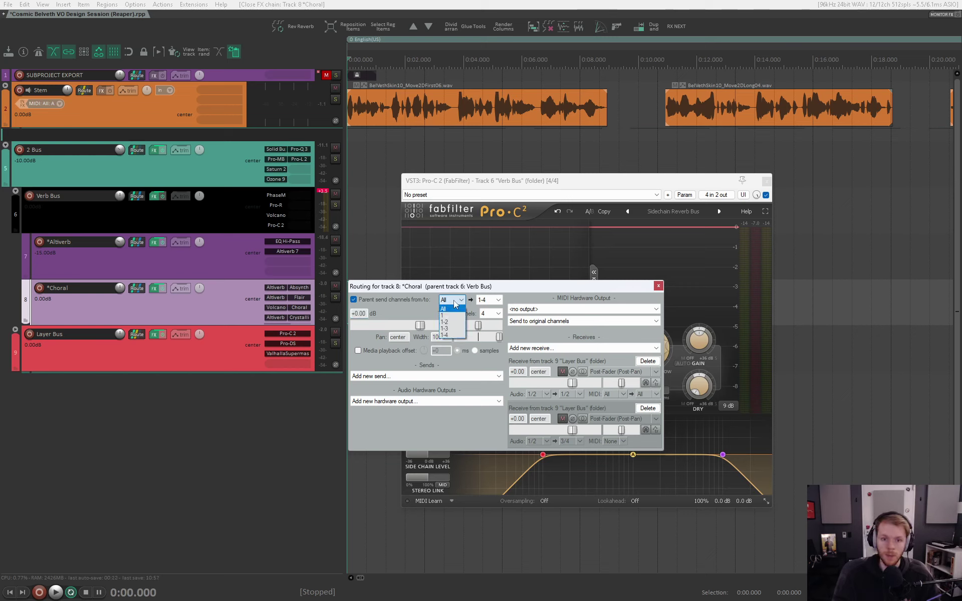
pyautogui.click(452, 324)
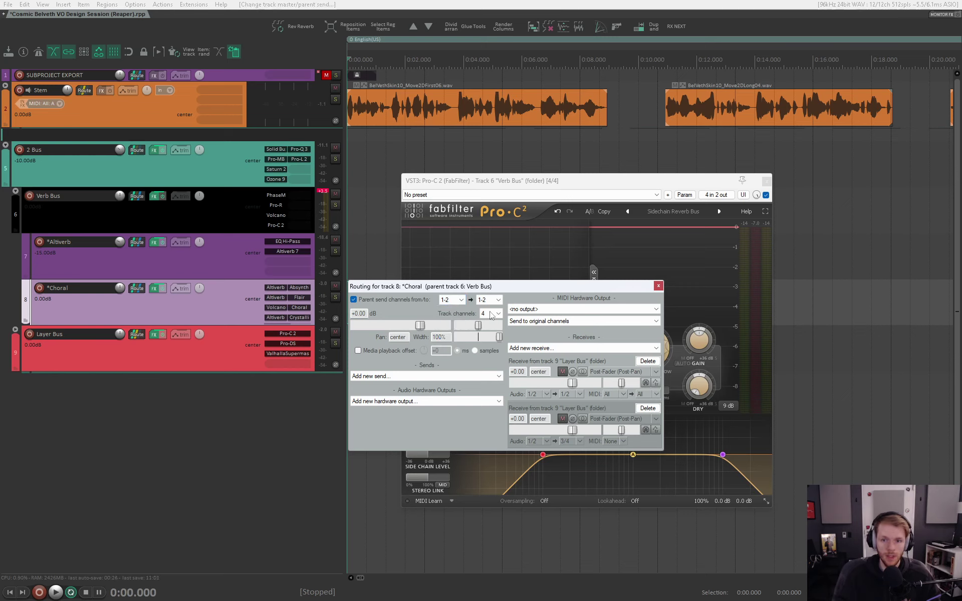
pyautogui.click(659, 288)
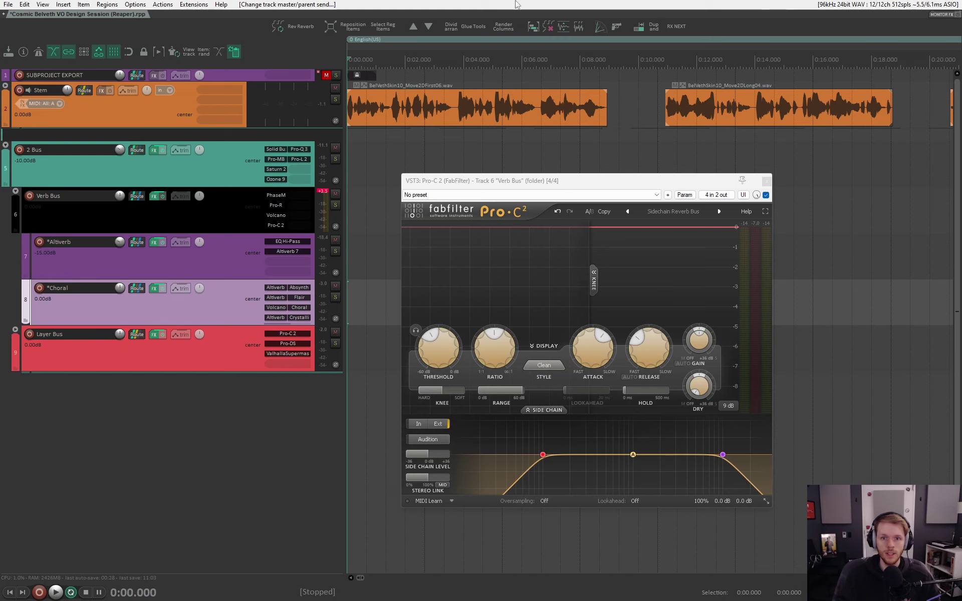
# Play back to check the sidechain level, then reopen Choral routing to verify.
pyautogui.press('space')
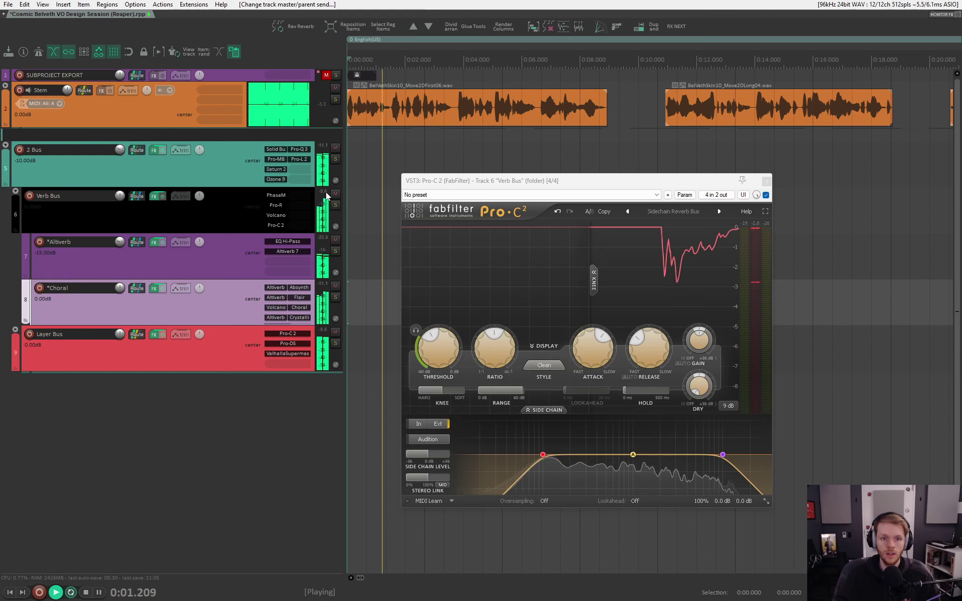
pyautogui.press('space')
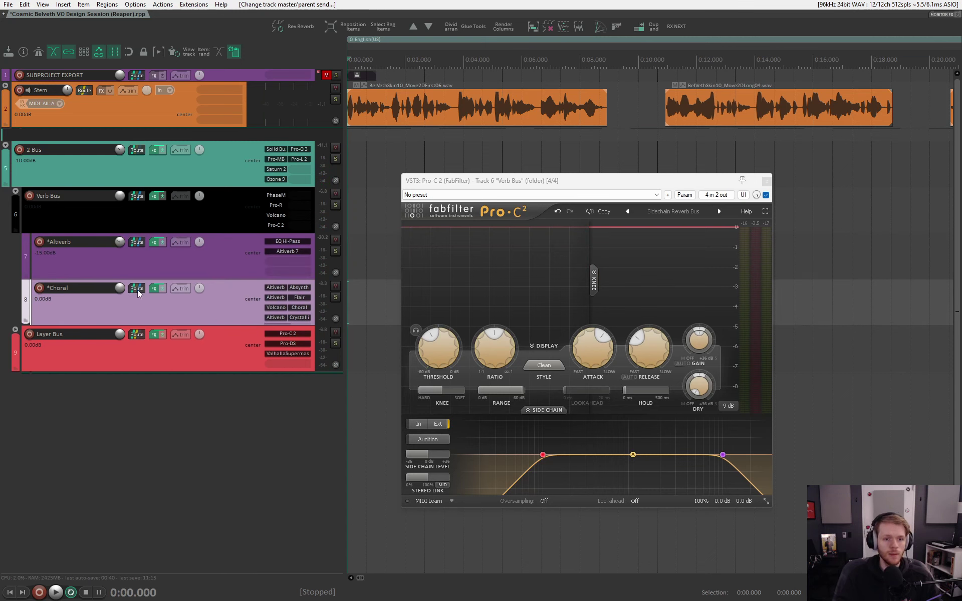
pyautogui.click(138, 290)
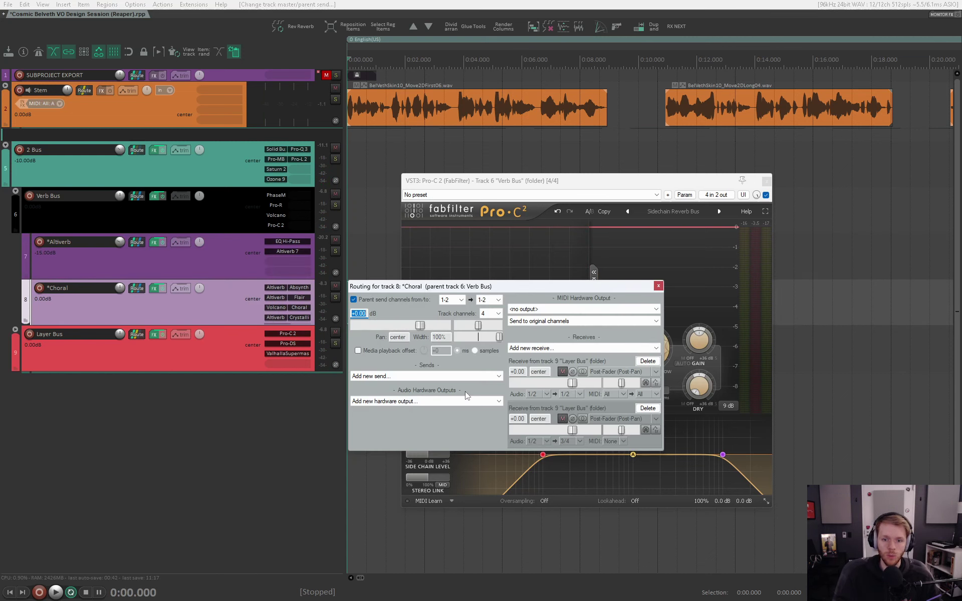
pyautogui.click(659, 286)
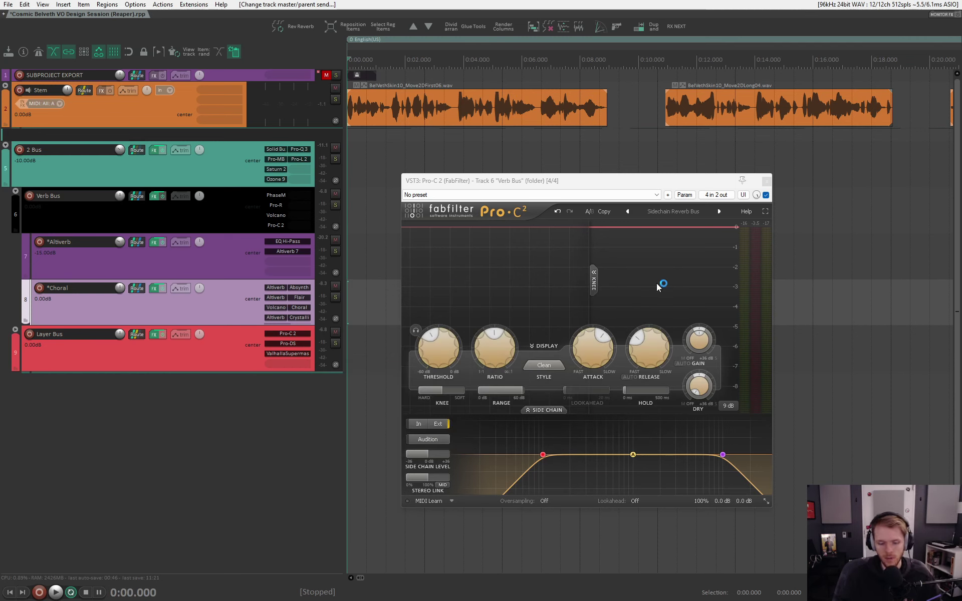